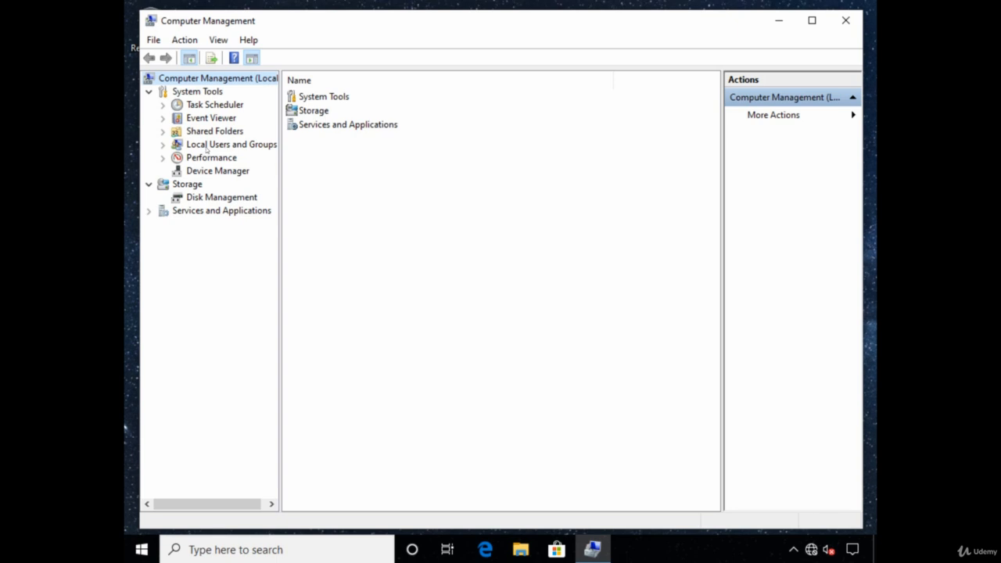
- Start creating a new user in the Users folder of Local Users and Groups
left_click(205, 145)
left_click(164, 146)
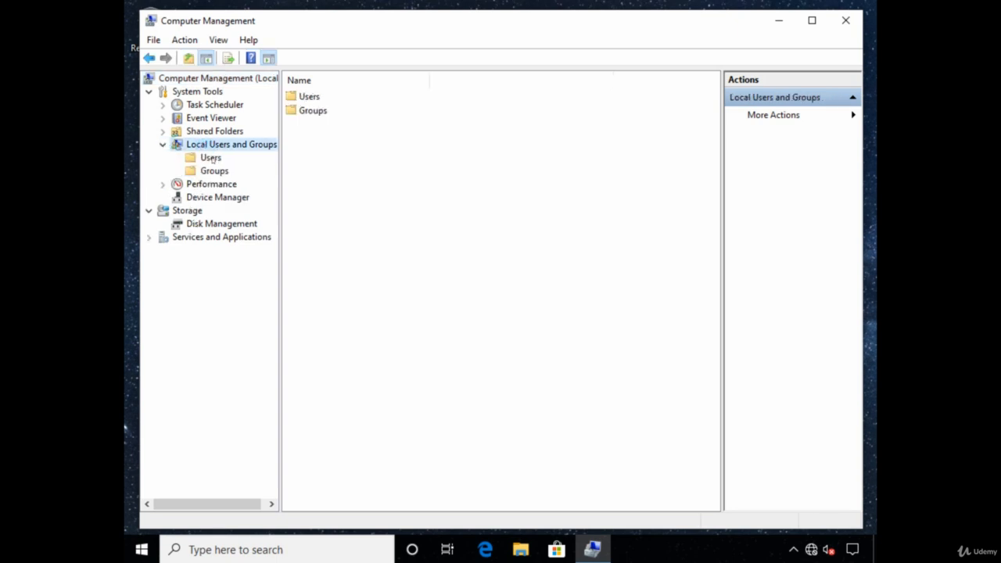
left_click(210, 160)
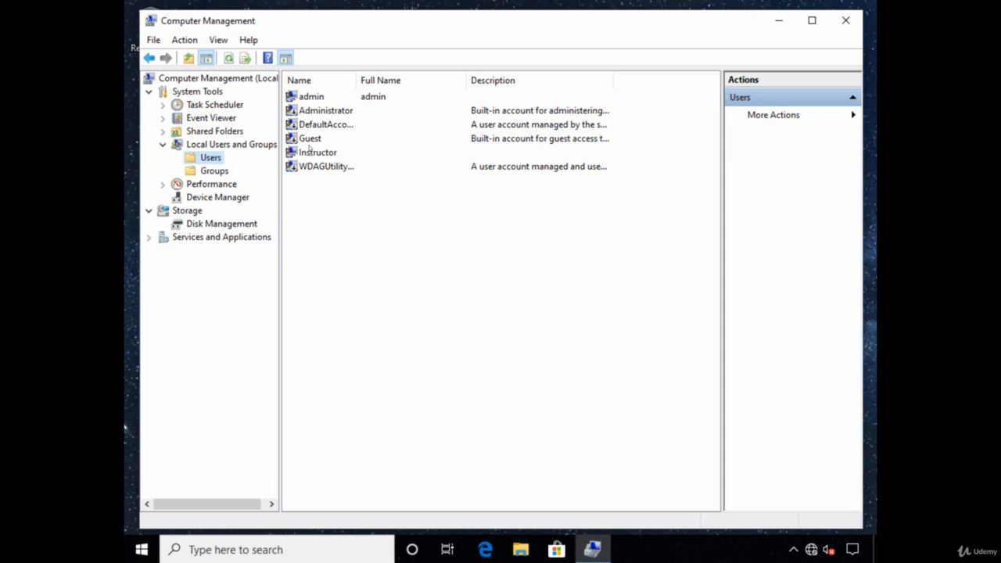
left_click(186, 40)
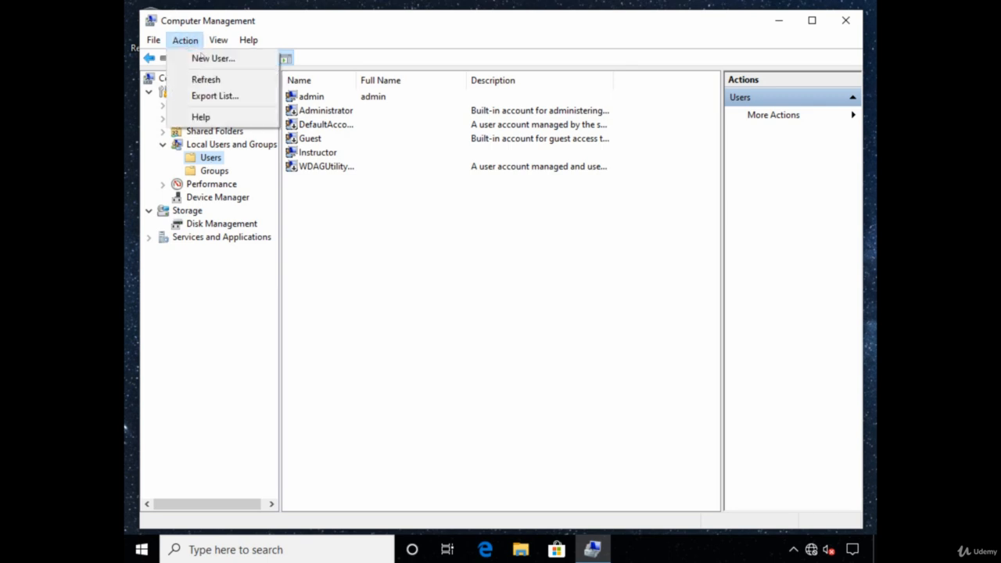
left_click(210, 58)
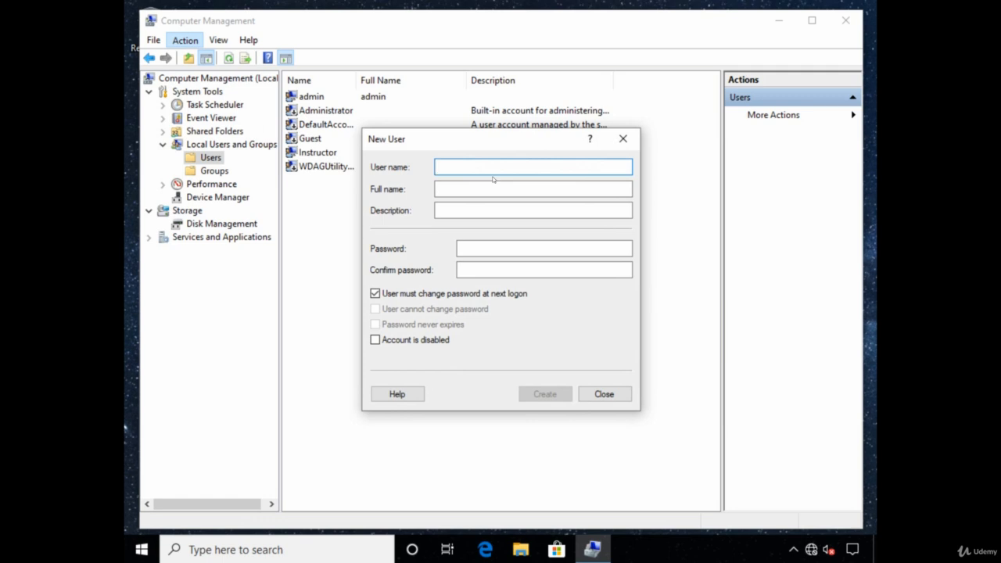
- Enter the new local account's user name and the person's full name
type("johnsmith")
key("Tab")
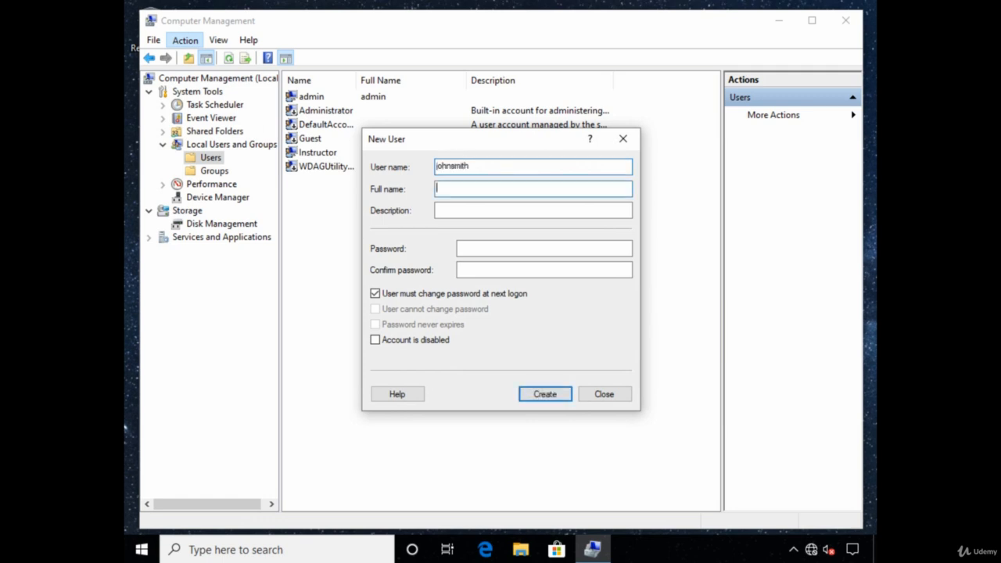
type("JOhn")
key("BackSpace")
type("ohn Smith")
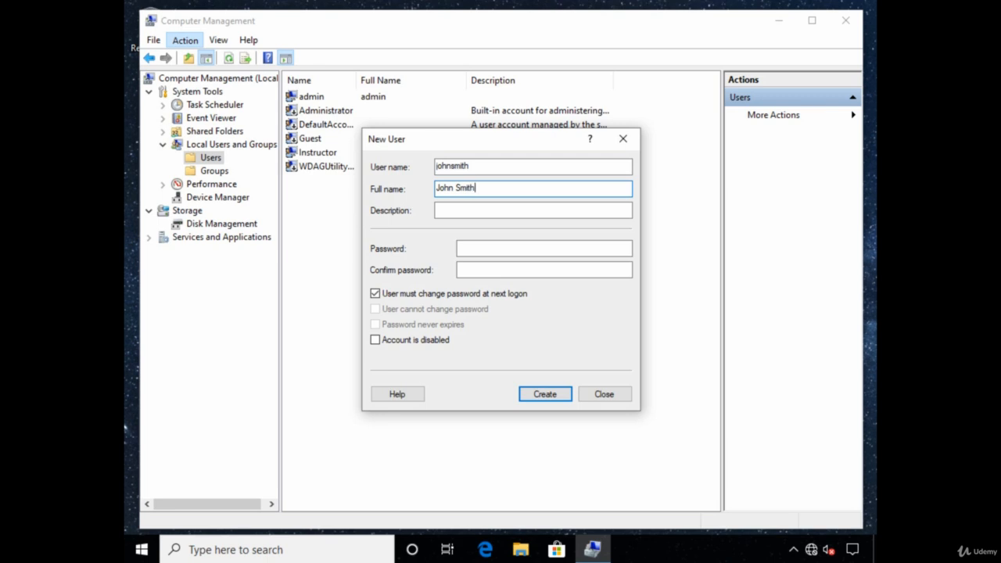
- Create the local user with a confirmed account password and no required password change at next logon
key("Tab")
key("Tab")
type("********")
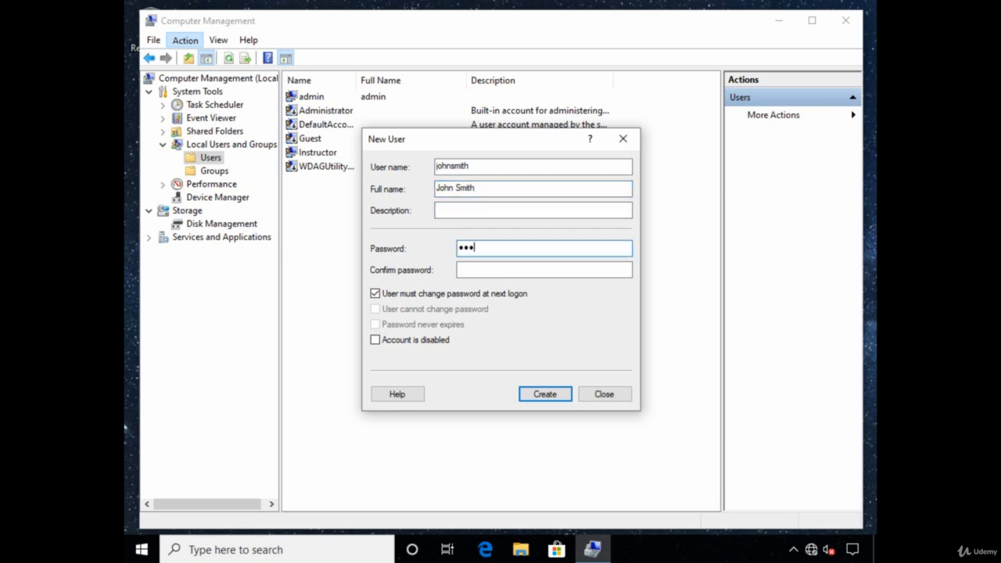
key("Tab")
type("*******")
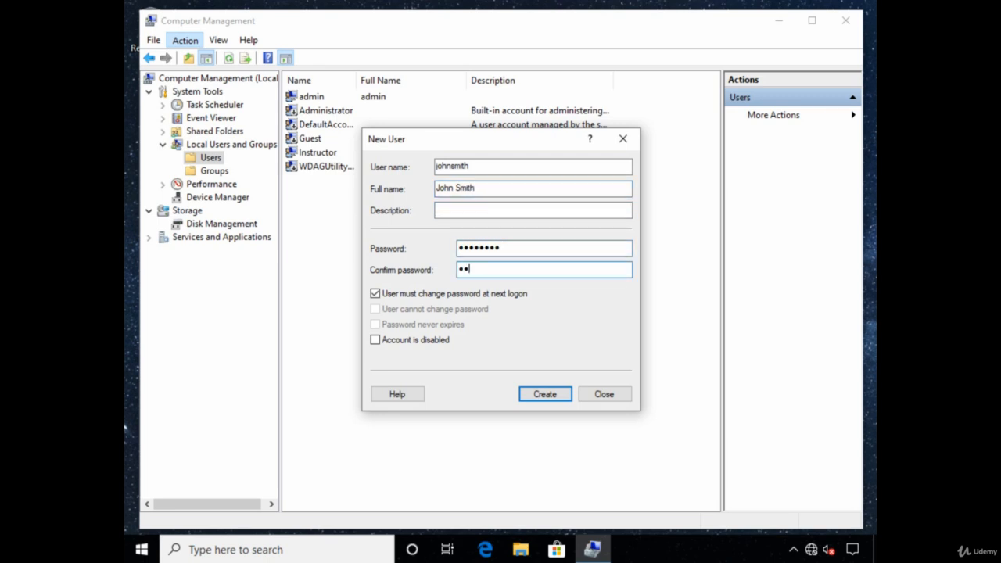
type("*")
left_click(374, 294)
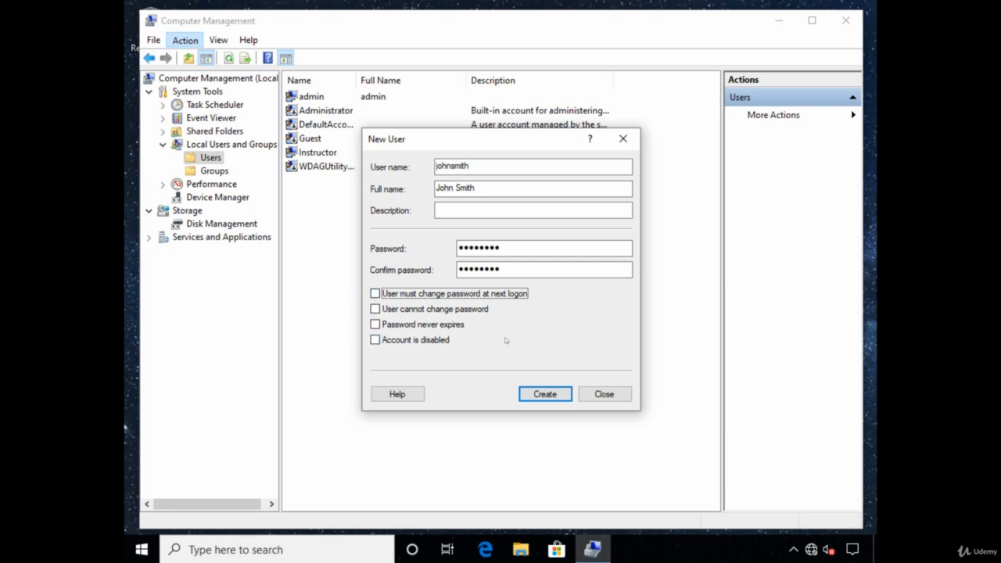
left_click(545, 394)
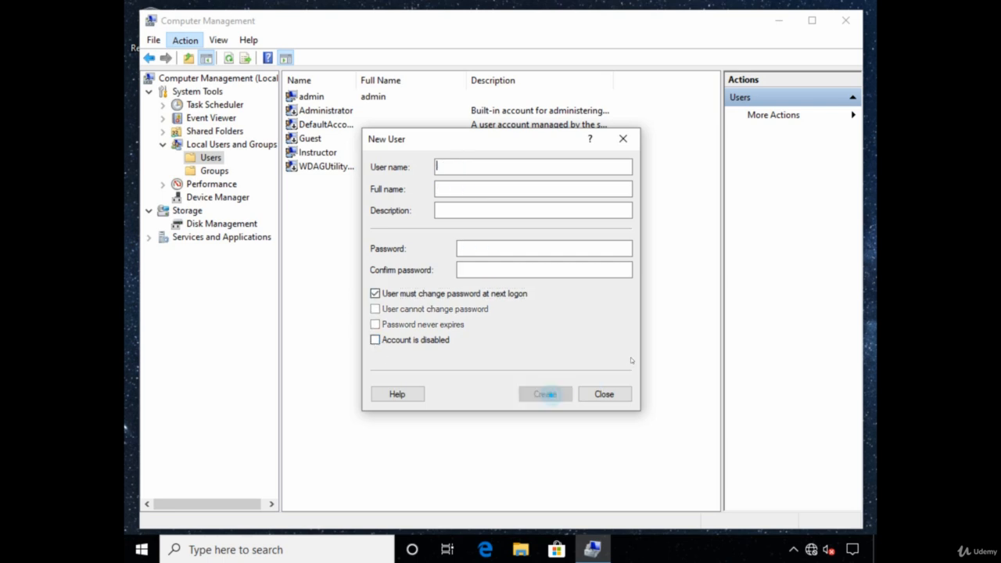
left_click(604, 394)
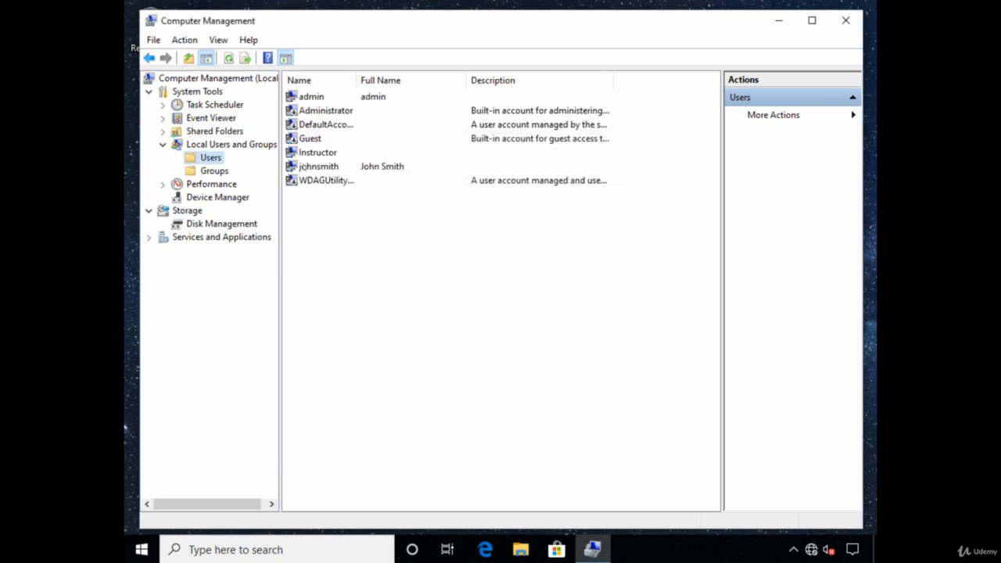
- Select the new local user in the list and sign out of the current Windows session
left_click(322, 168)
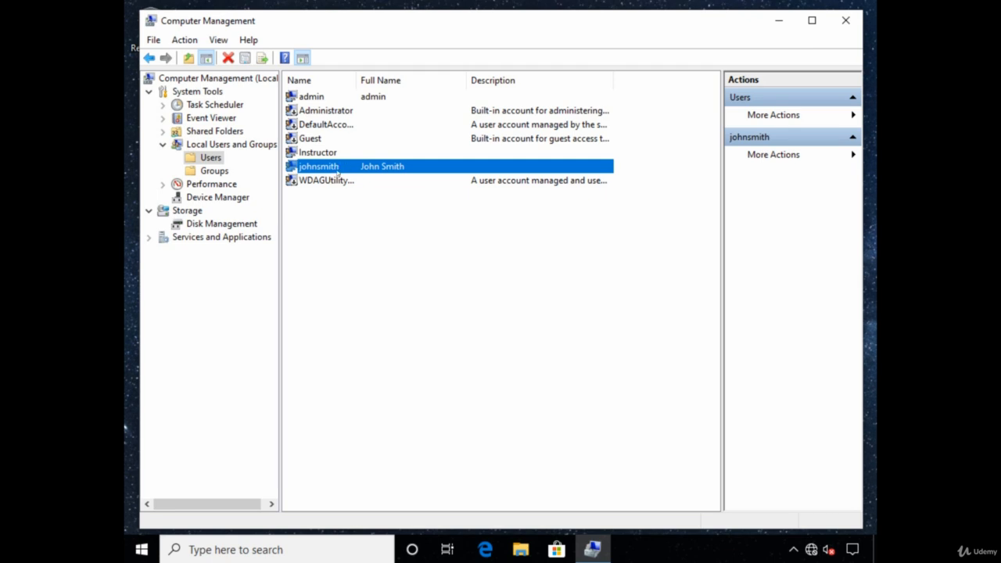
right_click(141, 550)
left_click(223, 507)
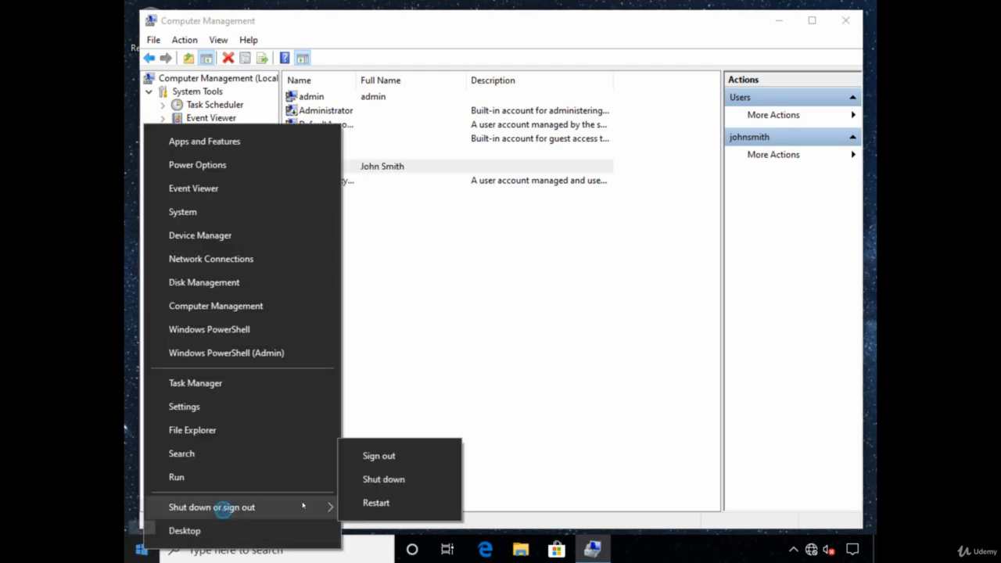
left_click(380, 456)
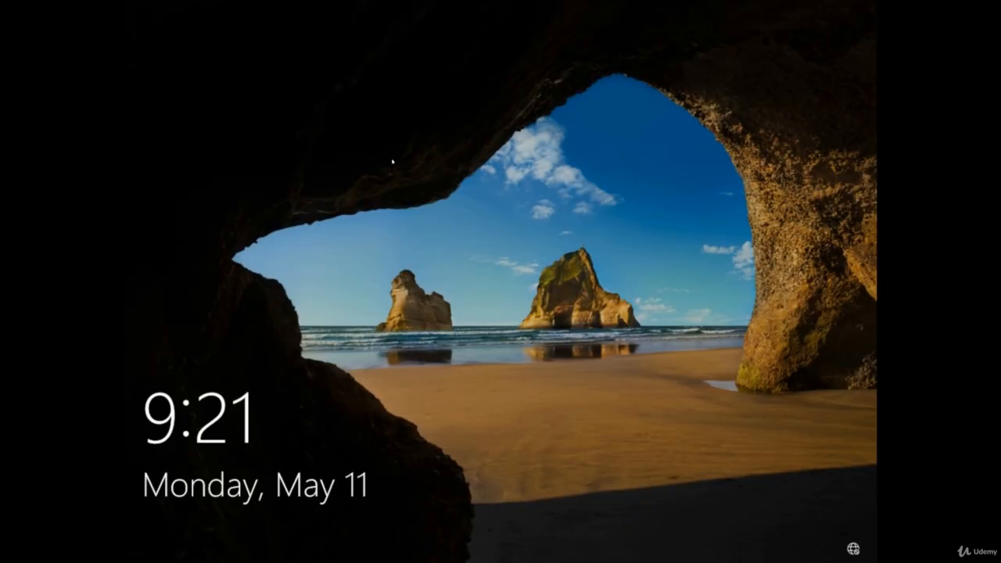
- Sign in as another user with the new local account, using the .\ prefix before its user name and entering the account password
left_click(462, 239)
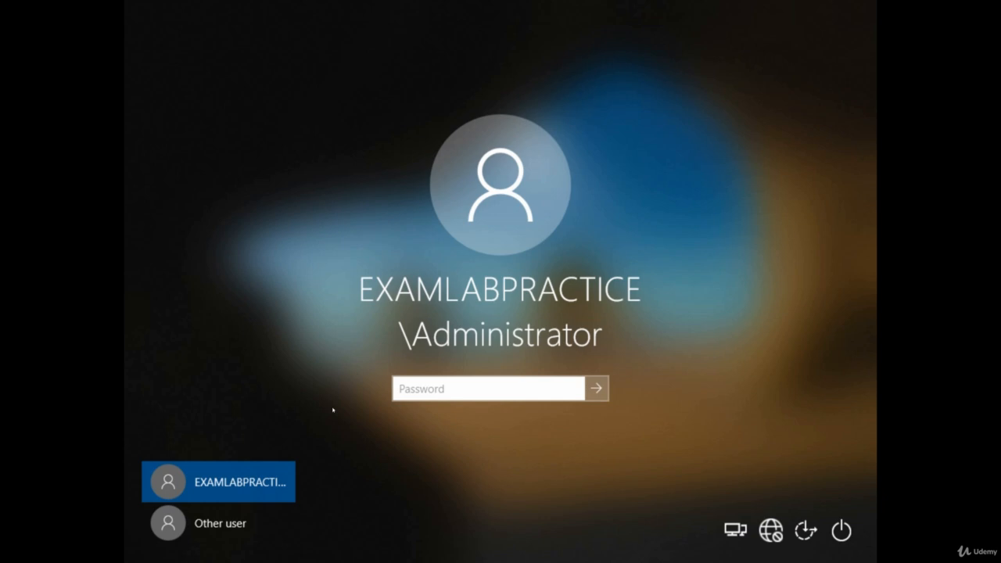
left_click(168, 521)
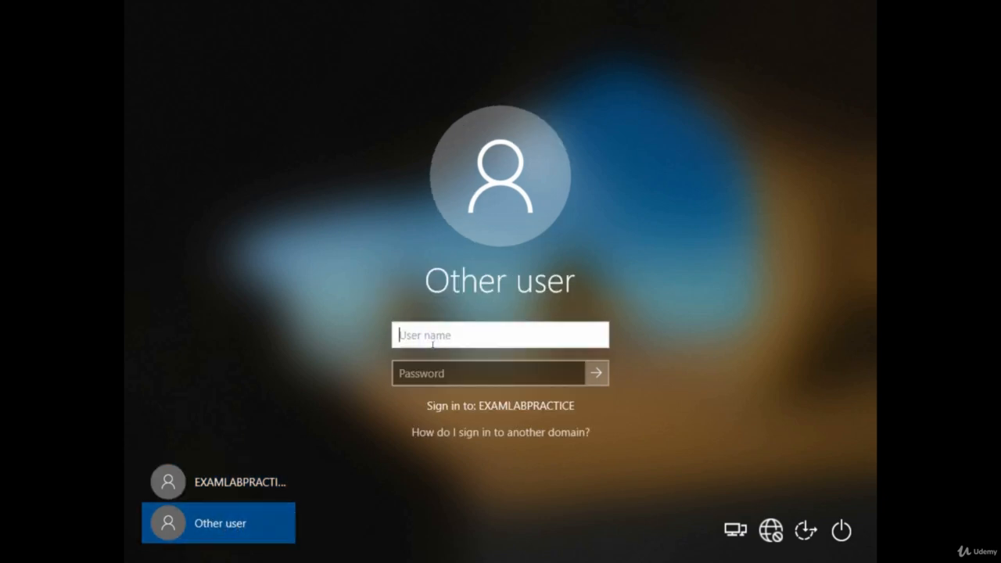
type(".\\")
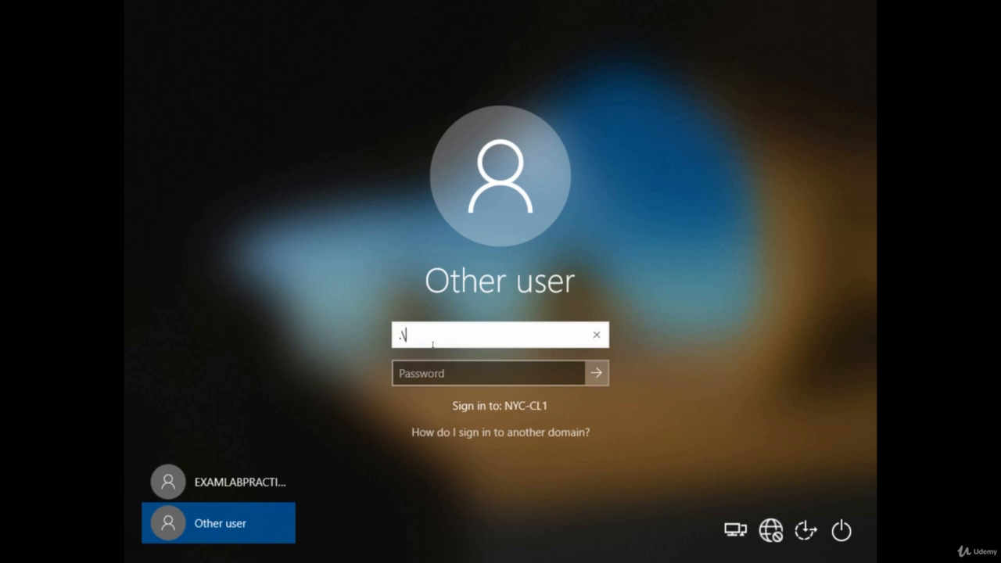
type("johnsmith")
key("Tab")
type("P")
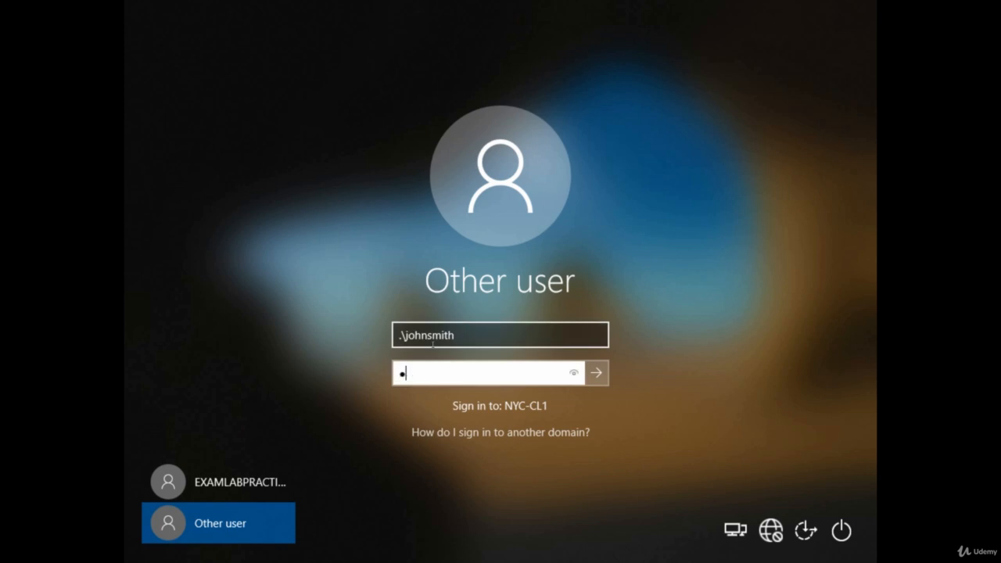
type("a$$w0rd")
key("Return")
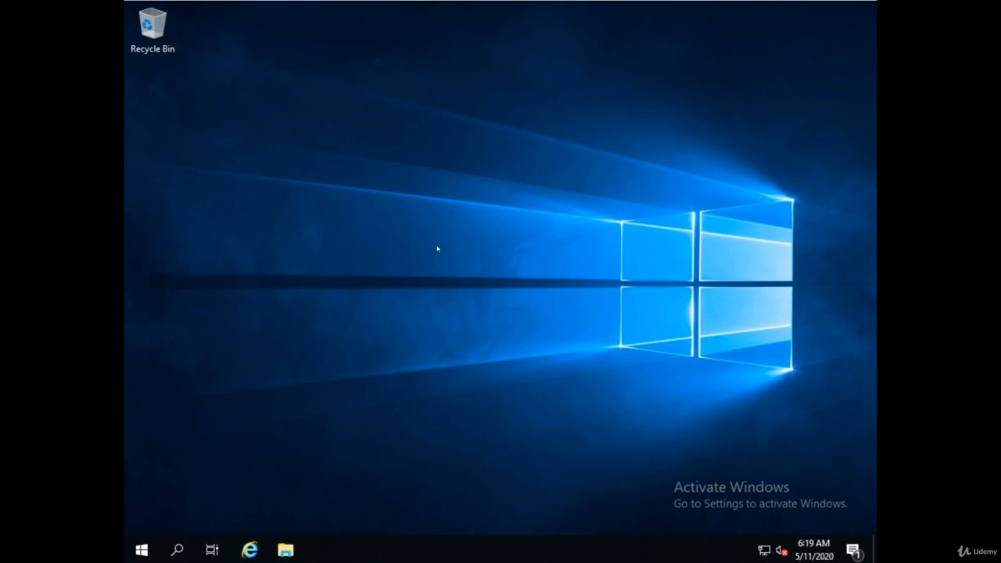
- Open Server Manager on the server and launch Active Directory Users and Computers
left_click(141, 549)
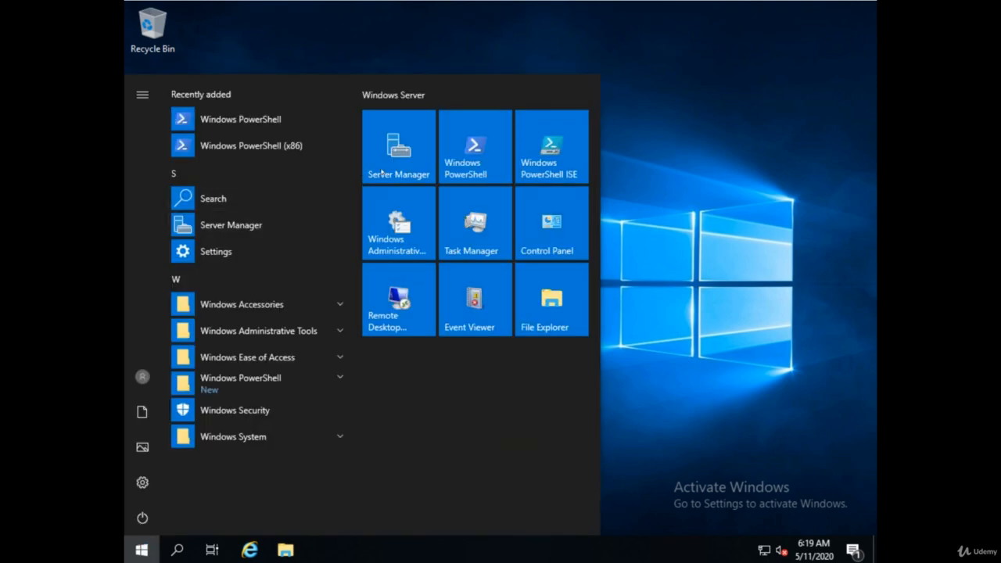
left_click(404, 155)
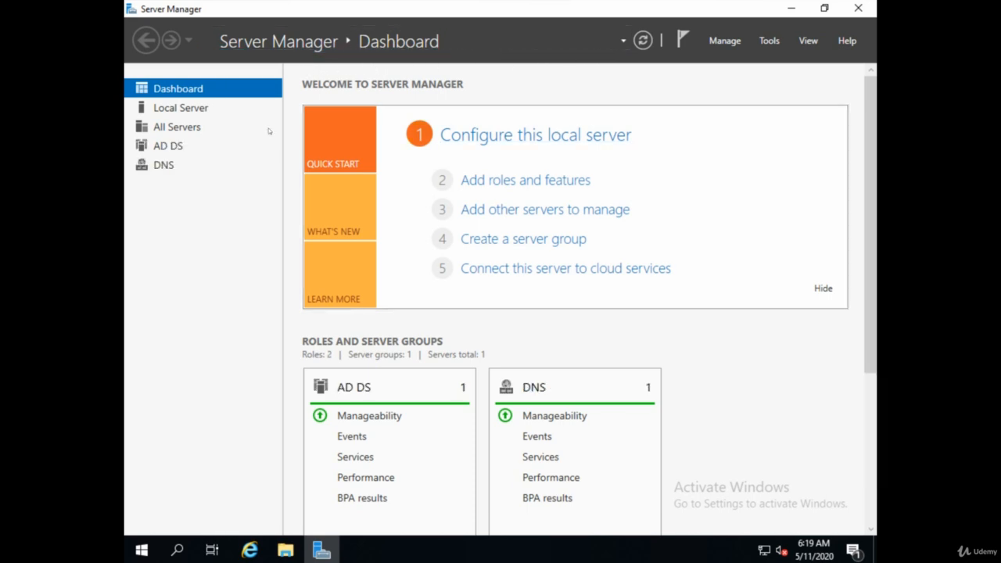
left_click(768, 40)
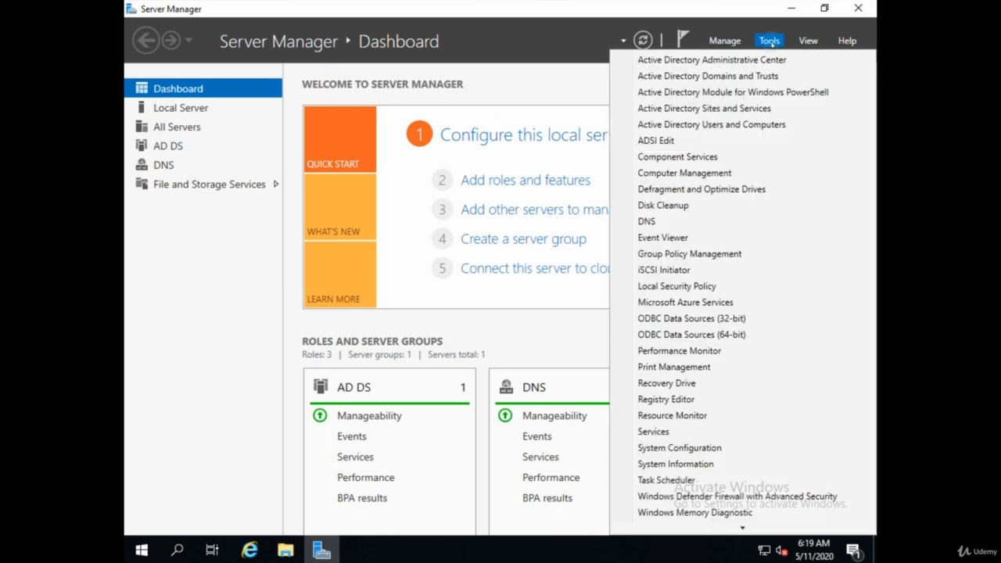
left_click(713, 125)
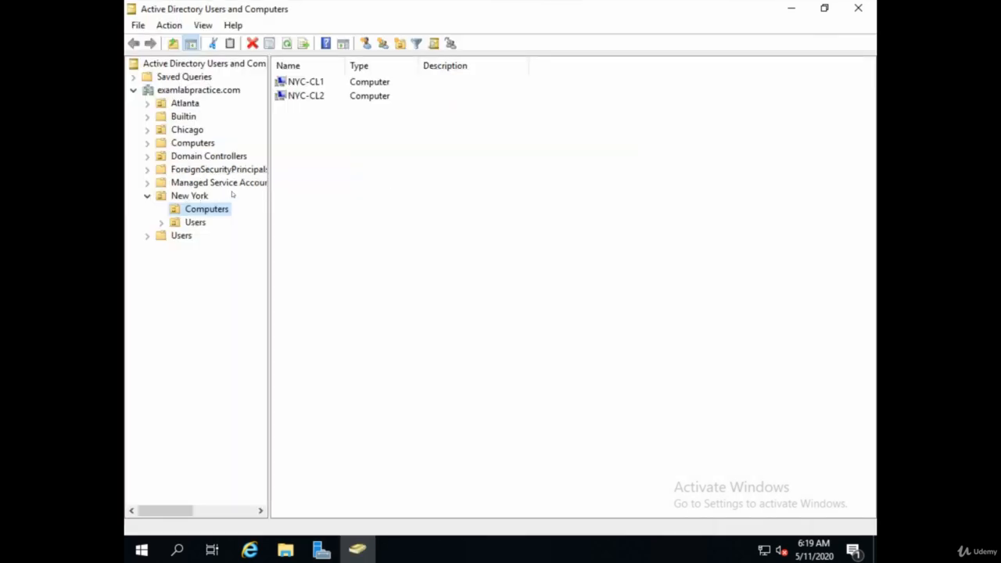
- Start a new user object in the Users organizational unit under New York
left_click(194, 223)
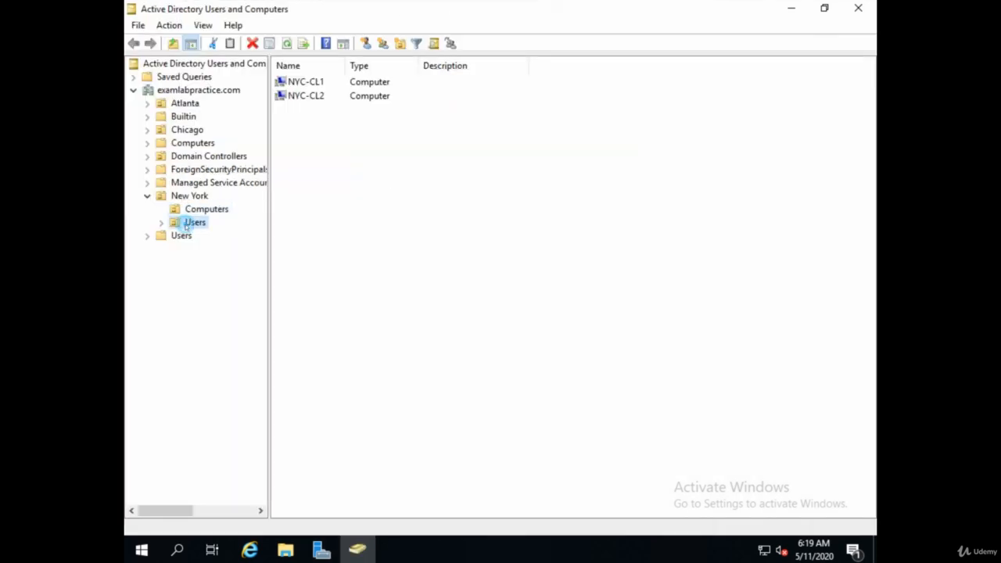
left_click(169, 25)
mouse_move(194, 97)
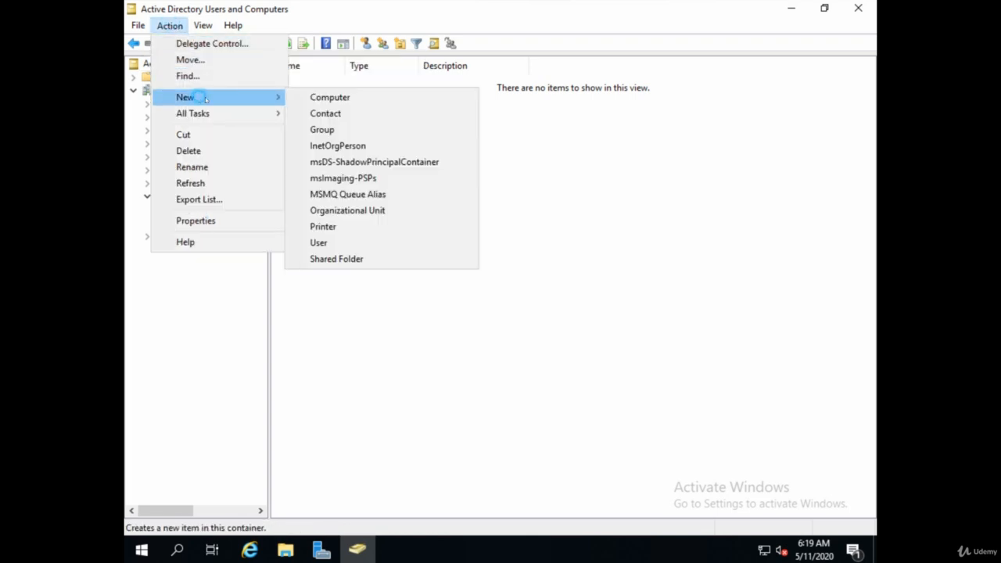
left_click(319, 242)
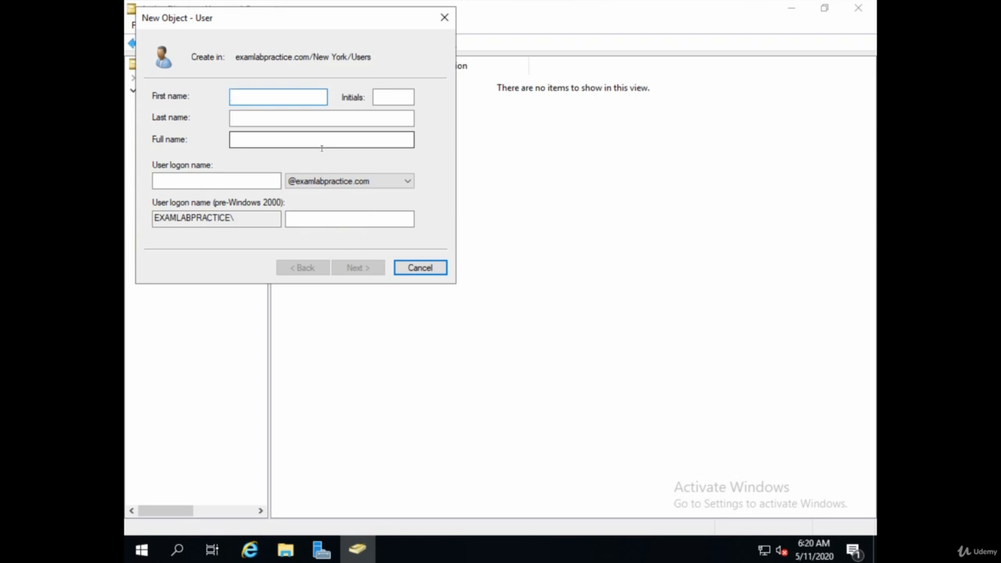
- Fill in the domain user's first name, last name and user logon name, and continue to the password settings
type("Jane")
key("Tab")
key("Tab")
type("Doe")
key("Tab")
key("Tab")
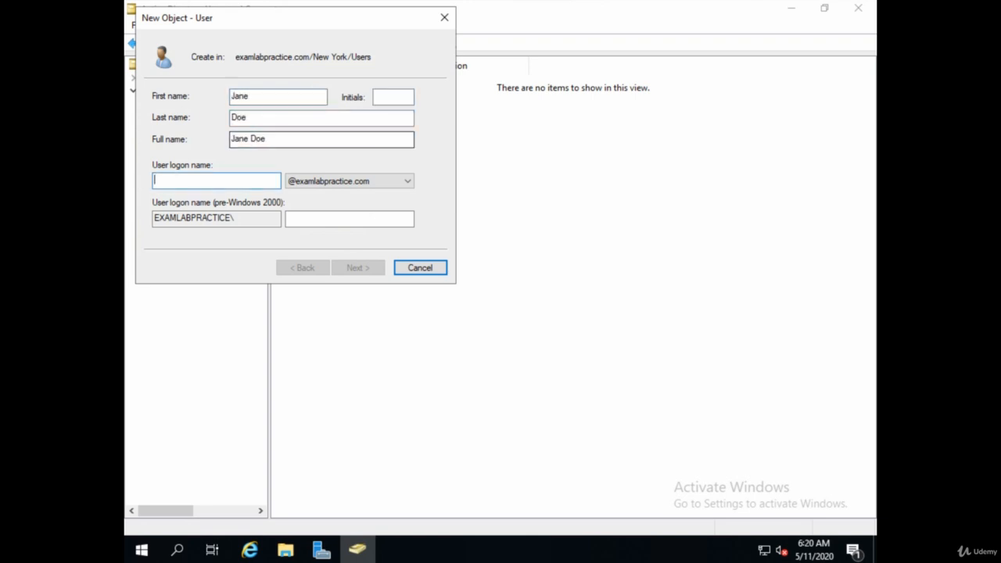
type("janedoe")
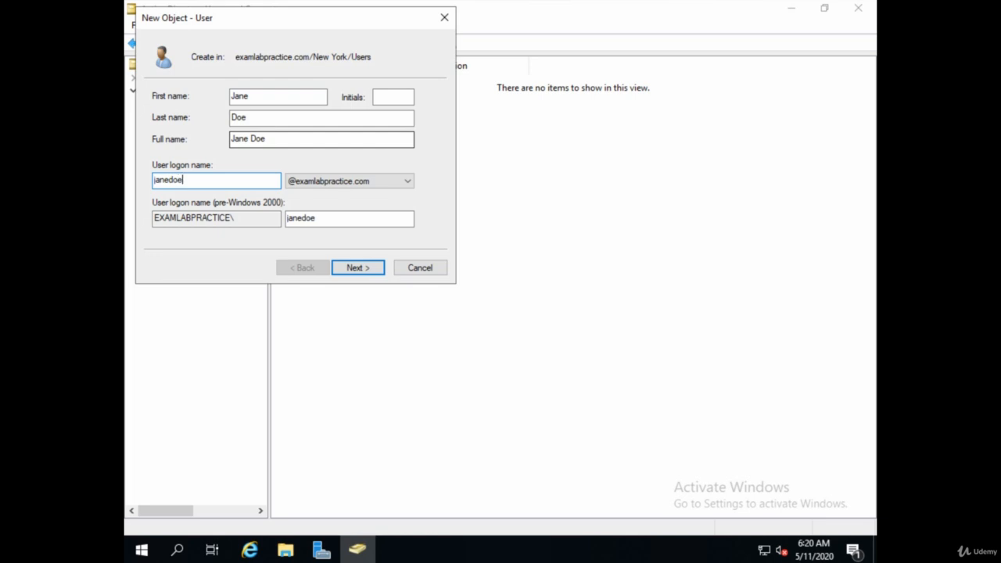
left_click(338, 272)
- Create the domain user with a confirmed account password and no required password change at next logon
type("Pa$$w0rd")
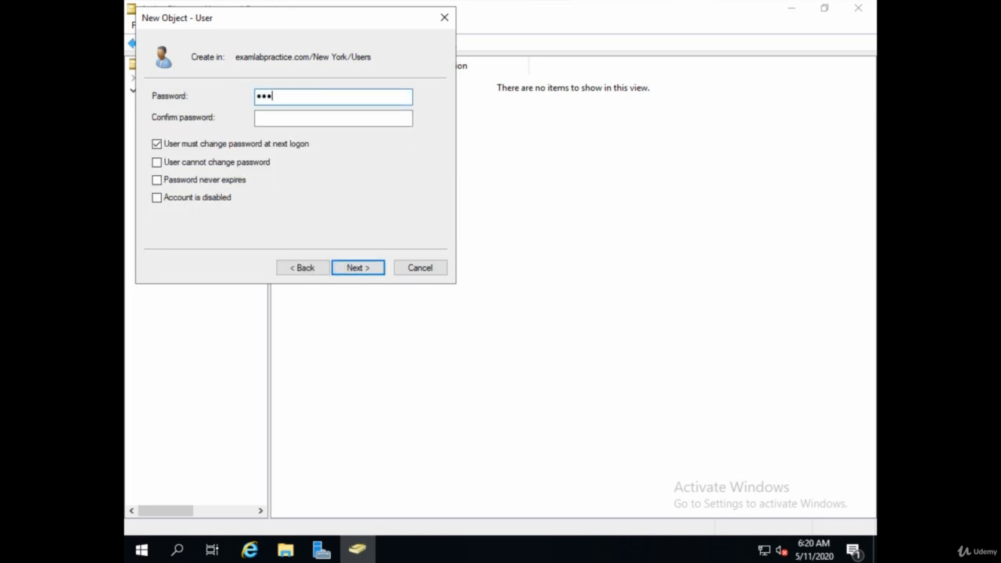
key("Tab")
type("Pa$$w0r")
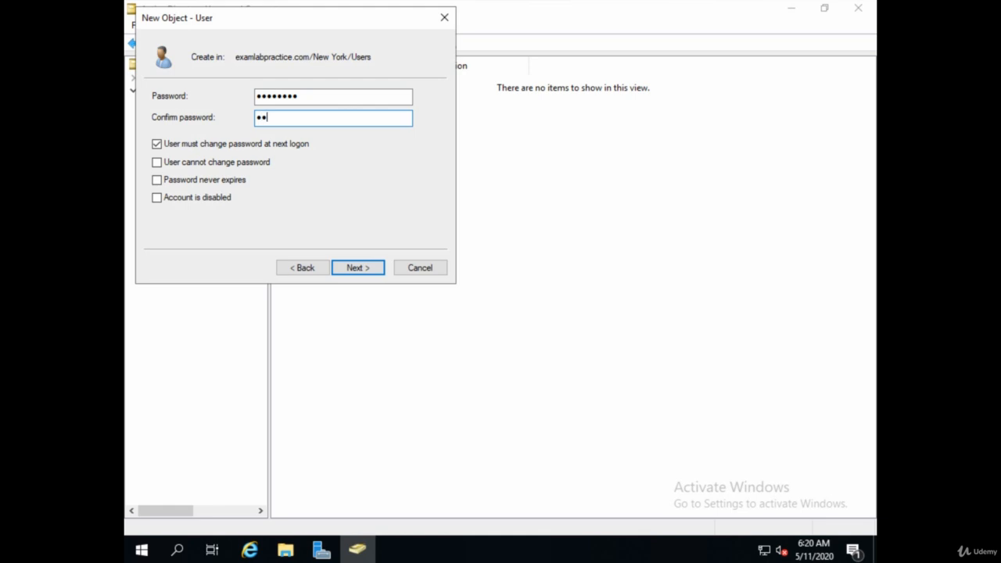
type("d")
left_click(166, 146)
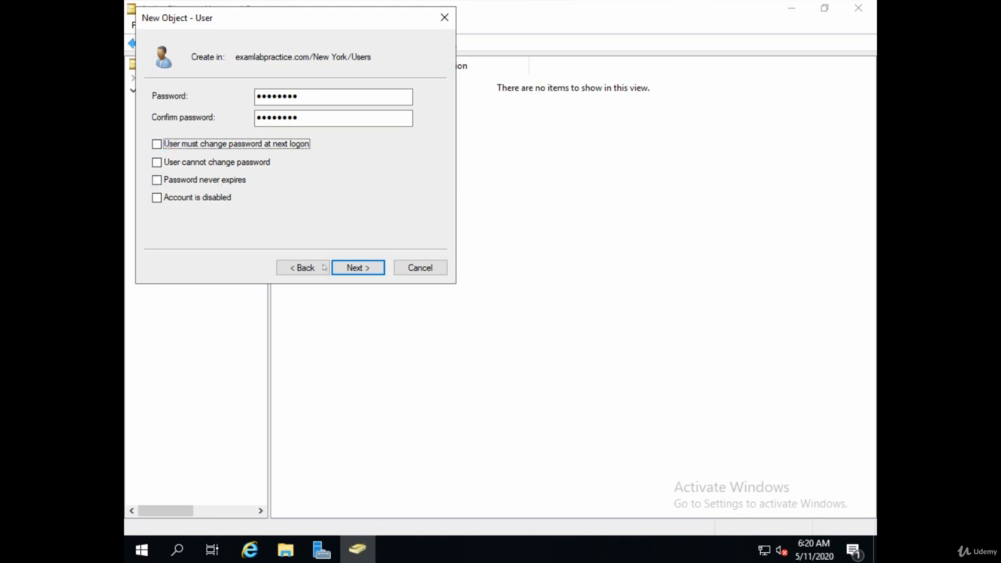
left_click(357, 269)
left_click(371, 268)
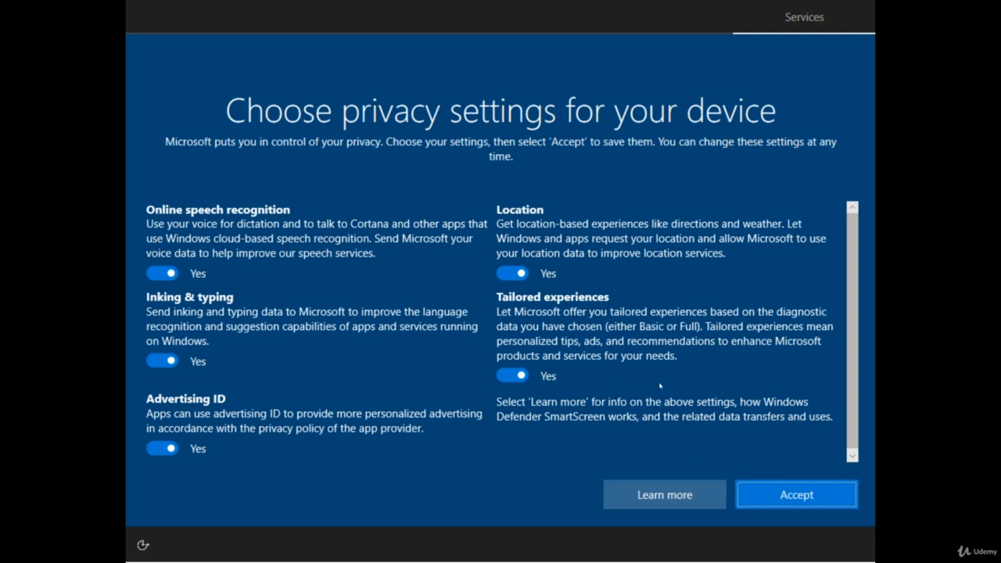
- Accept the default privacy settings for the device
left_click(766, 492)
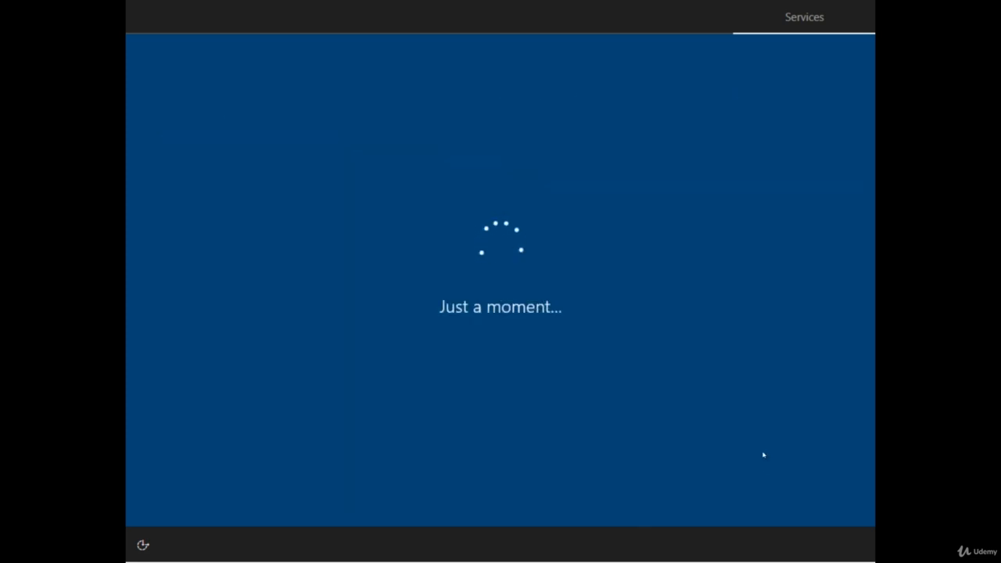